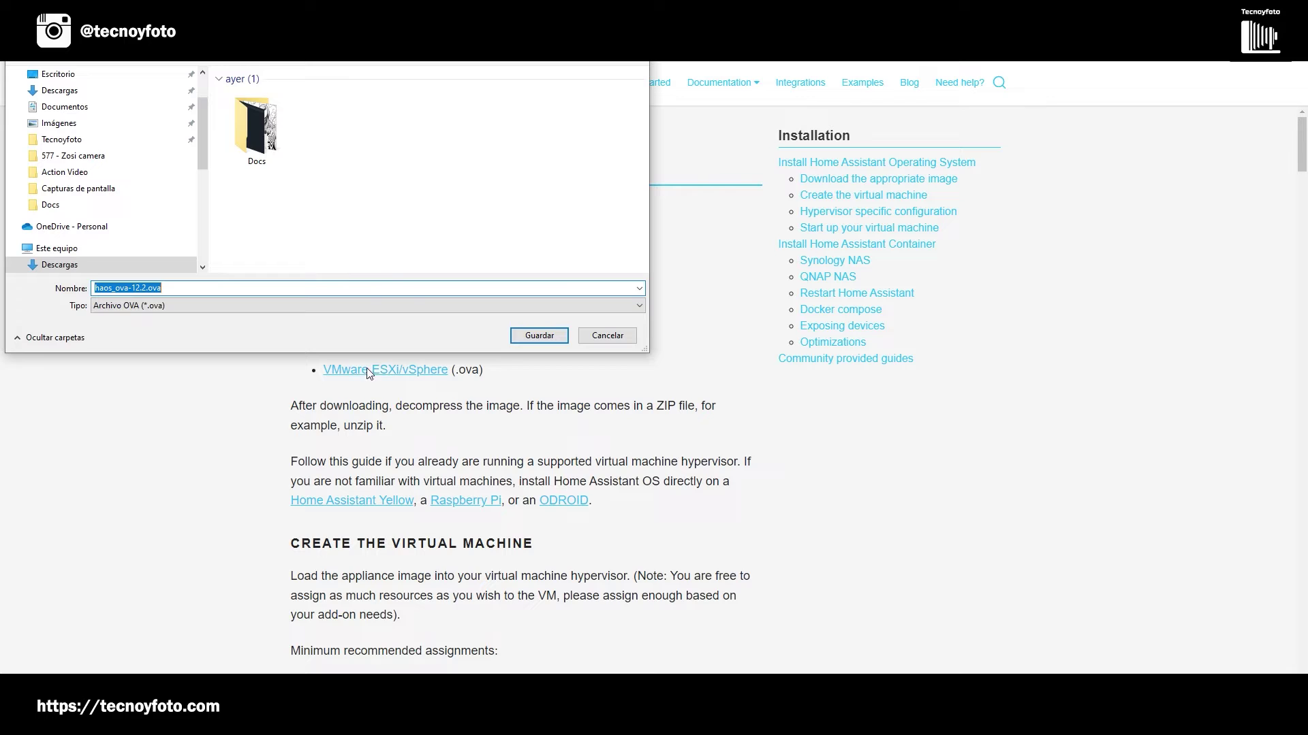
Save the haos_ova-12.2.ova image to the downloads folder and review the recommended virtual machine requirements on the installation page
click(542, 340)
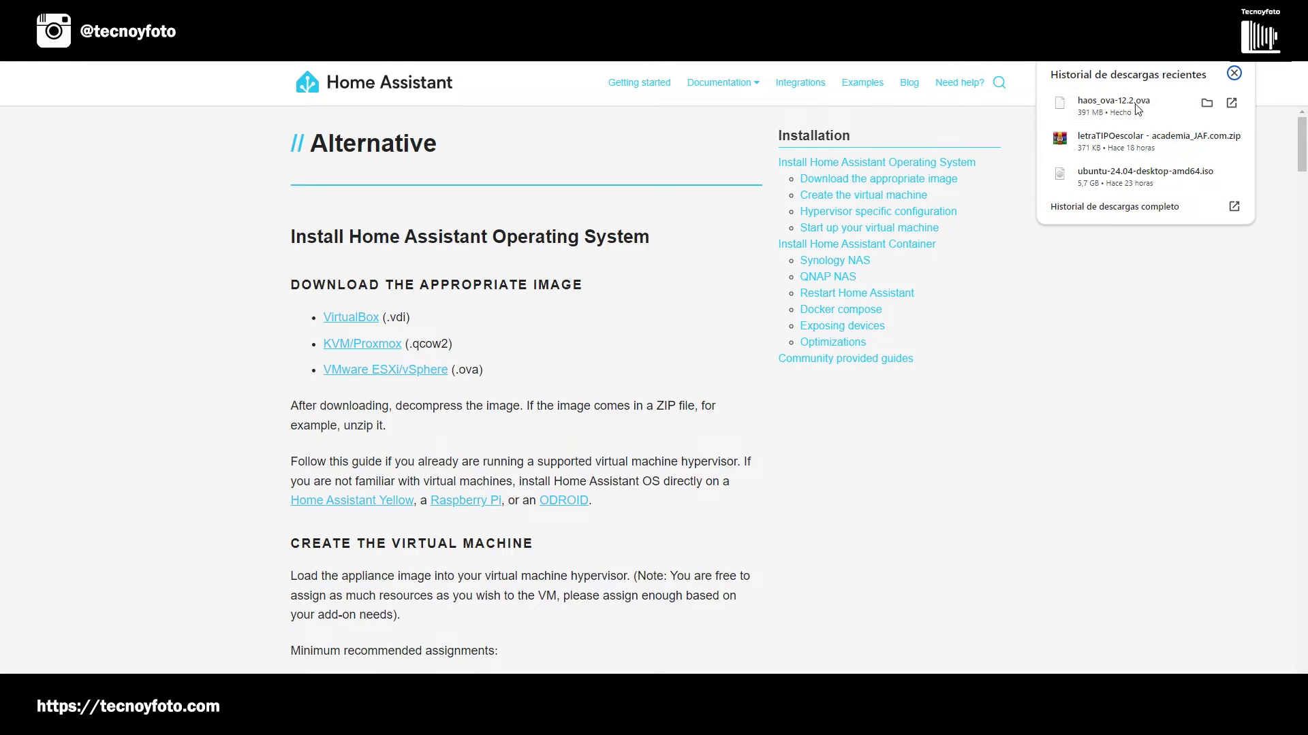
click(1234, 75)
scroll(409, 411, down, 3)
scroll(409, 449, down, 2)
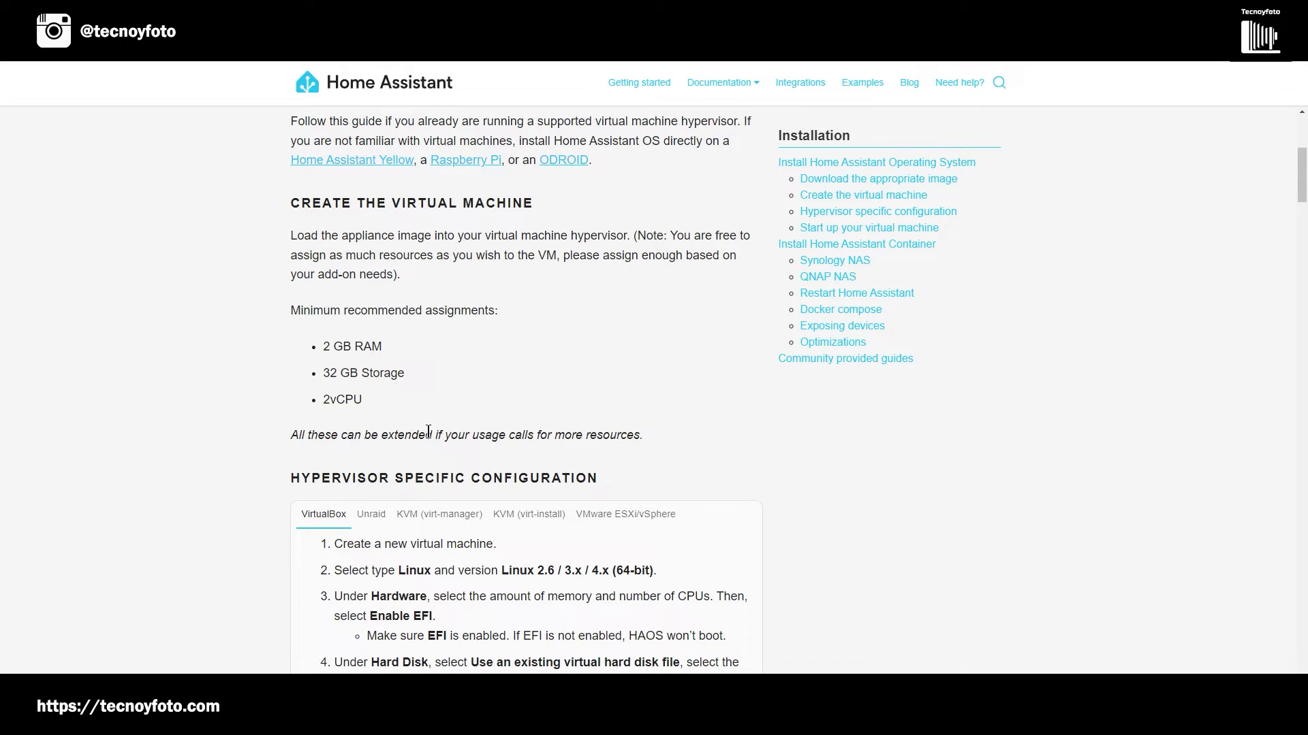
scroll(427, 433, down, 2)
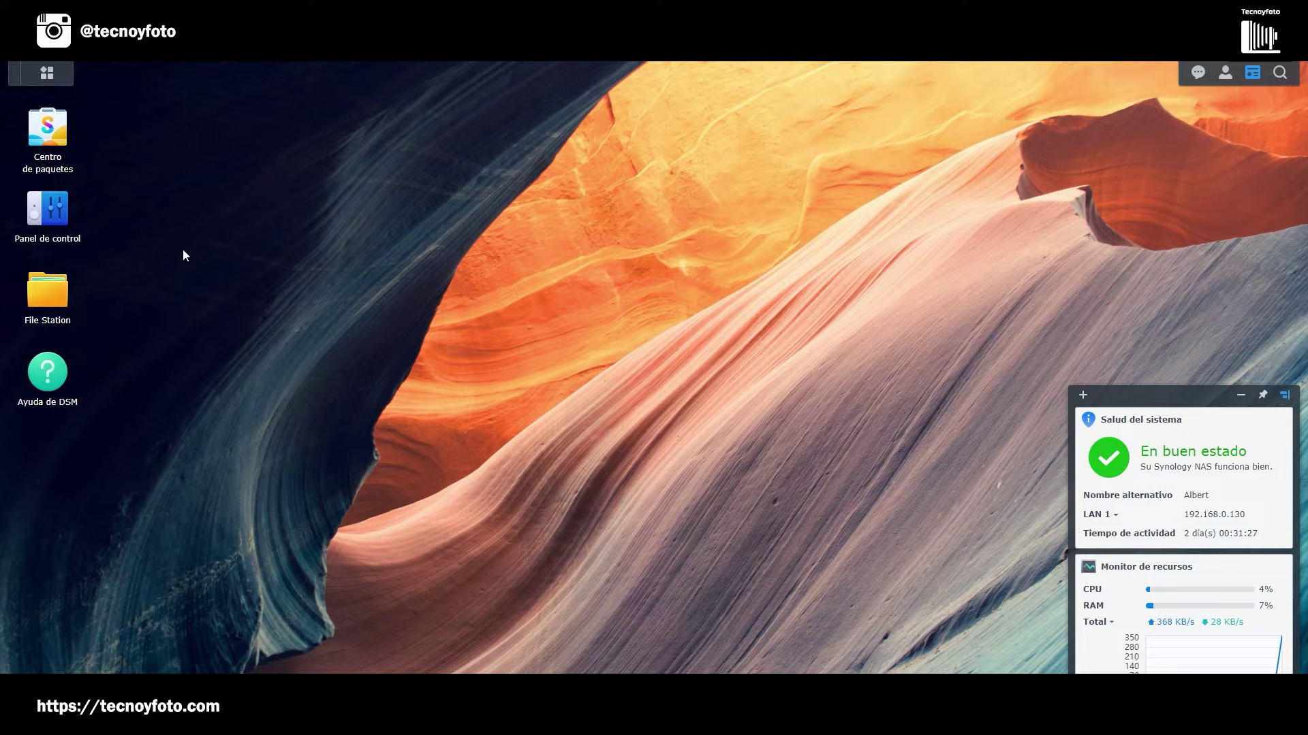
Find Virtual Machine Manager among the Synology NAS packages and open it
click(60, 141)
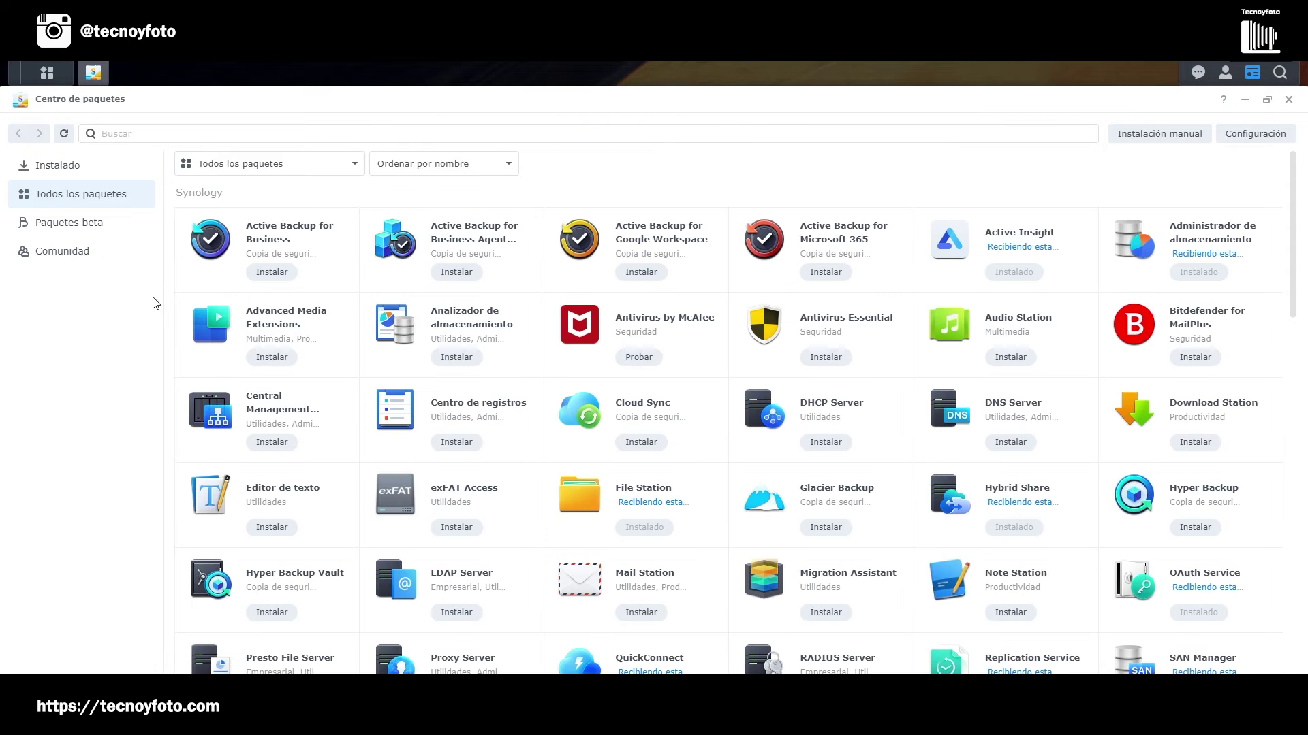
scroll(280, 364, down, 5)
scroll(300, 379, down, 3)
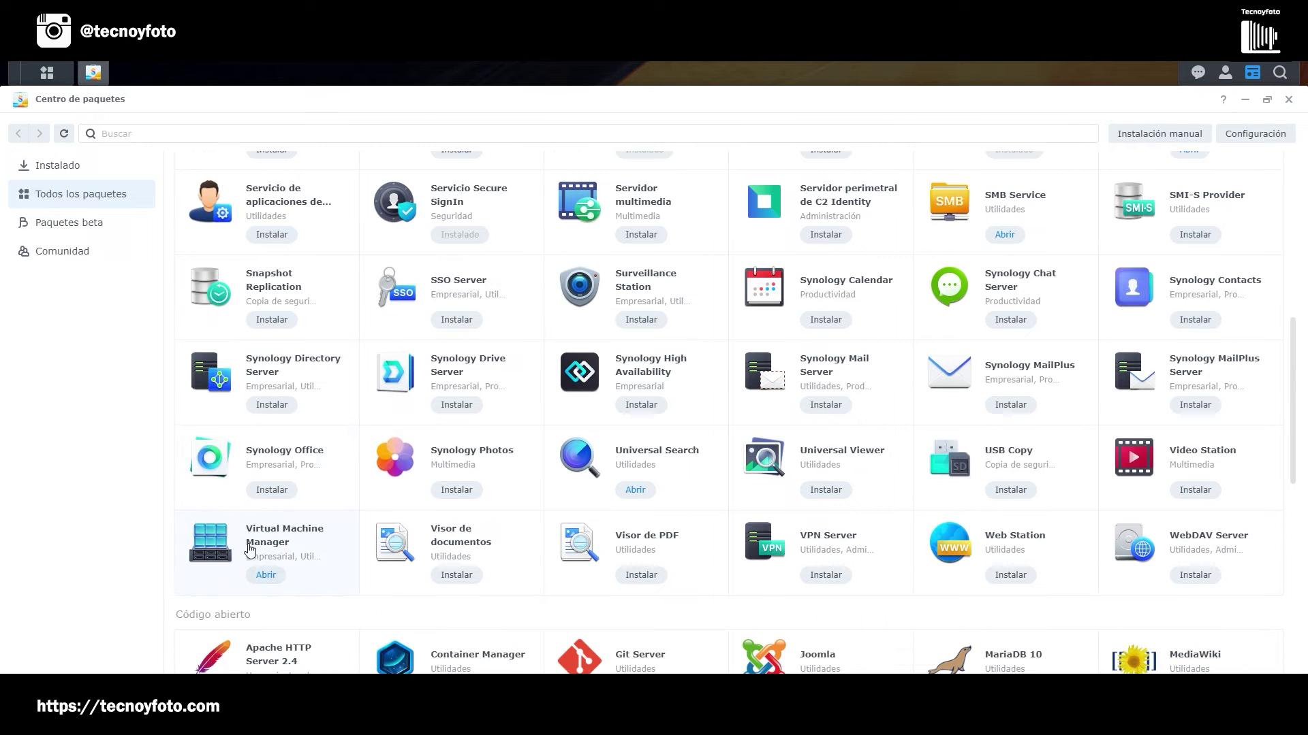
click(265, 576)
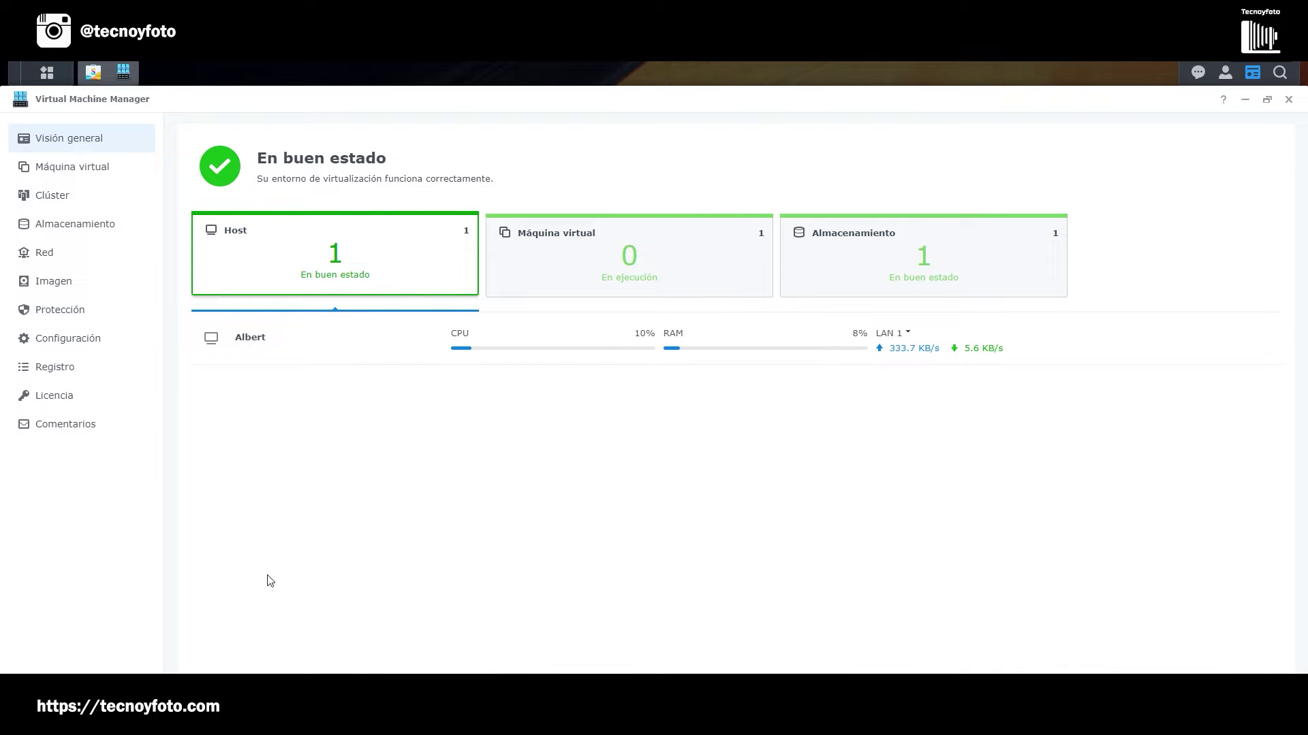
Start importing a virtual machine with the import method for OVA files
click(61, 175)
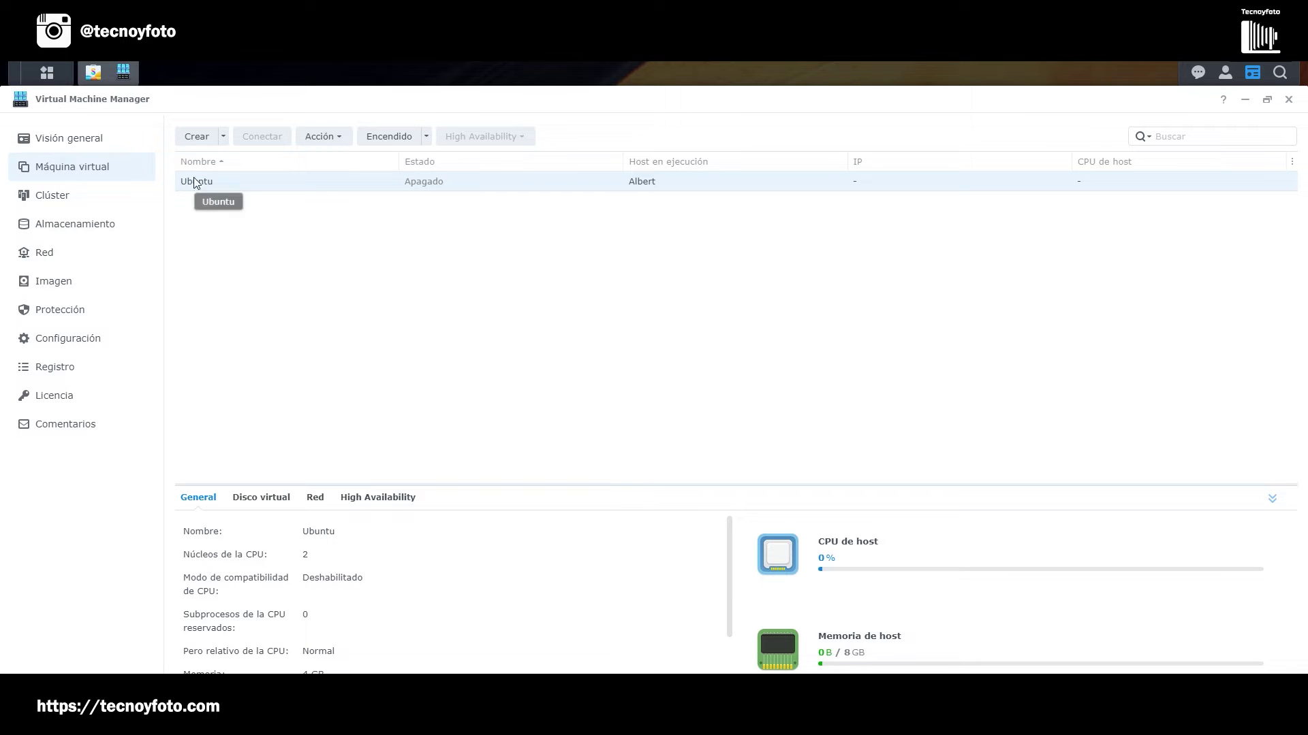
click(224, 137)
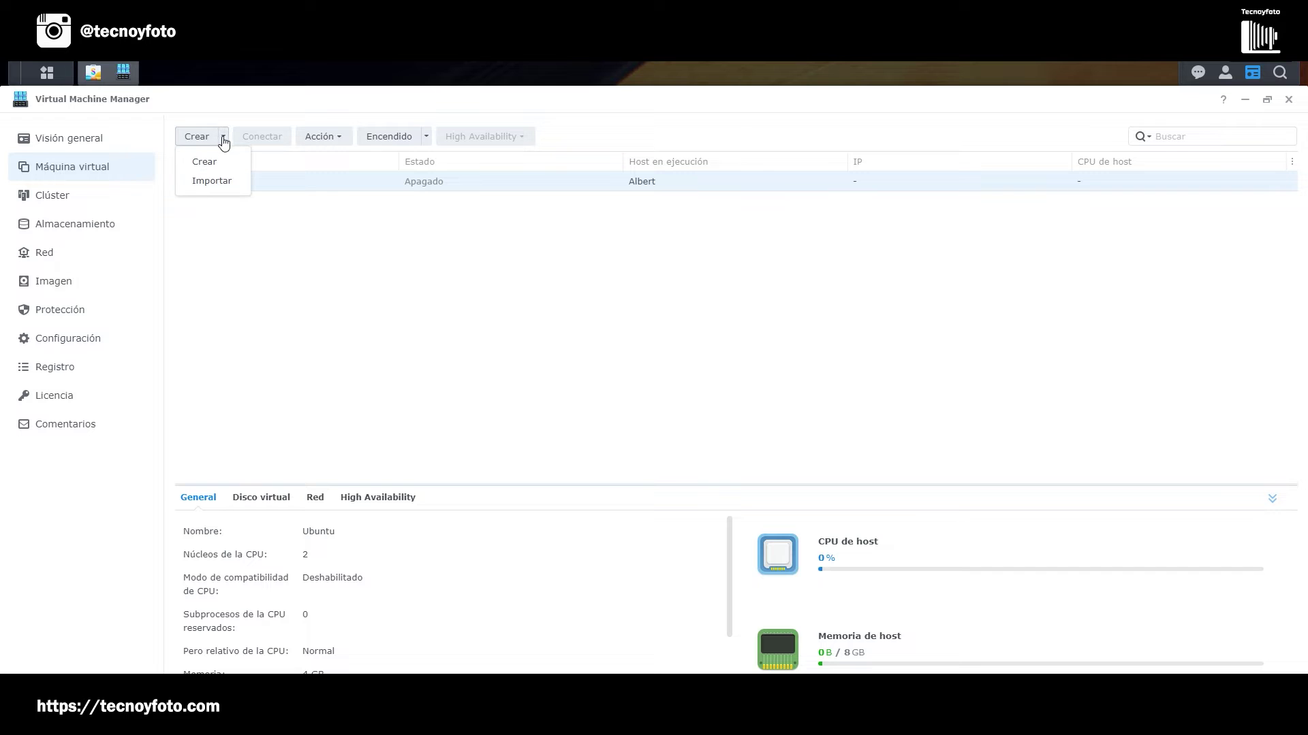
click(213, 182)
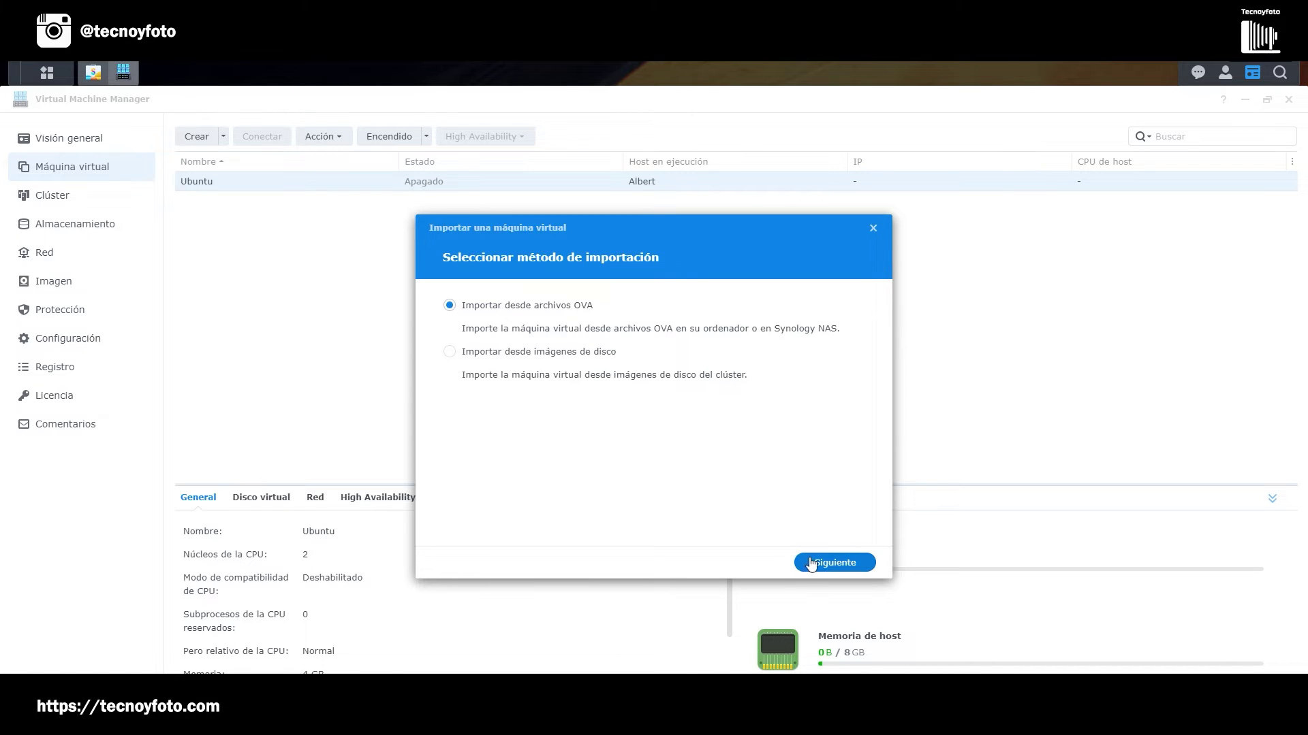
click(833, 562)
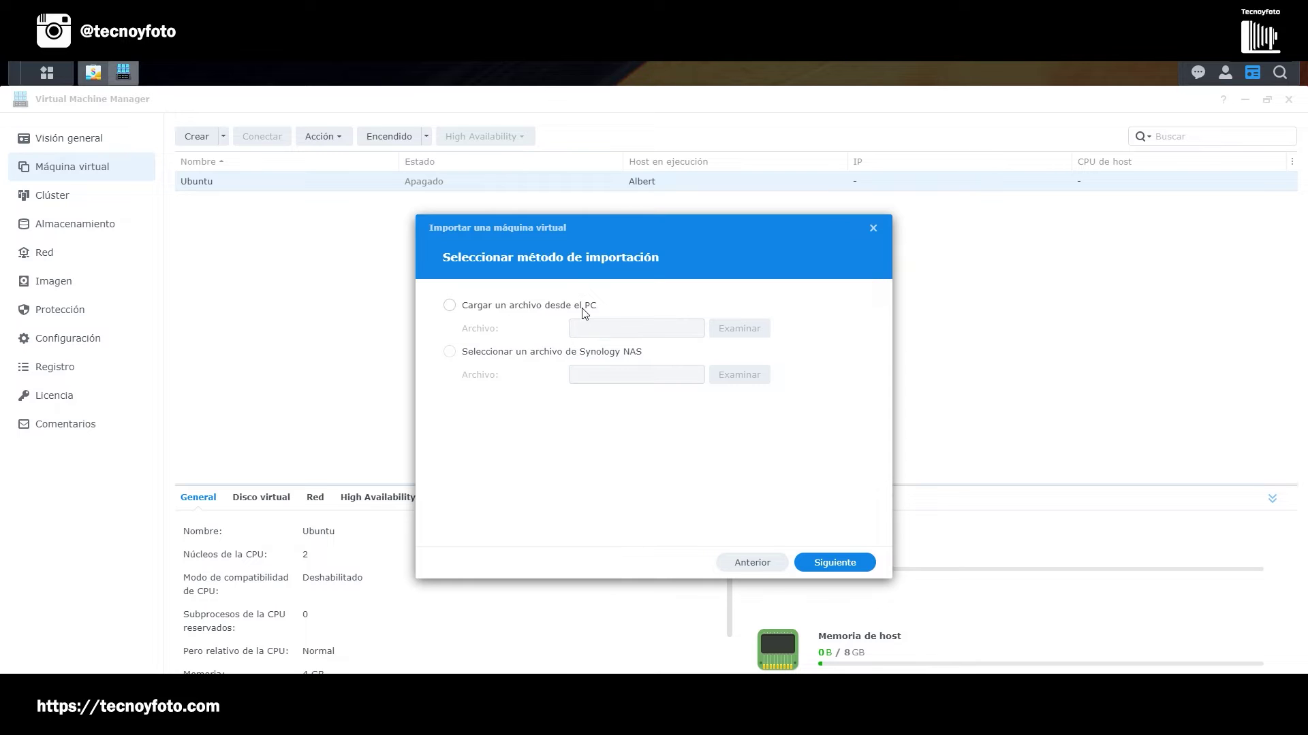
Choose to upload the import file from the PC and select haos_ova-12.2.ova
click(450, 306)
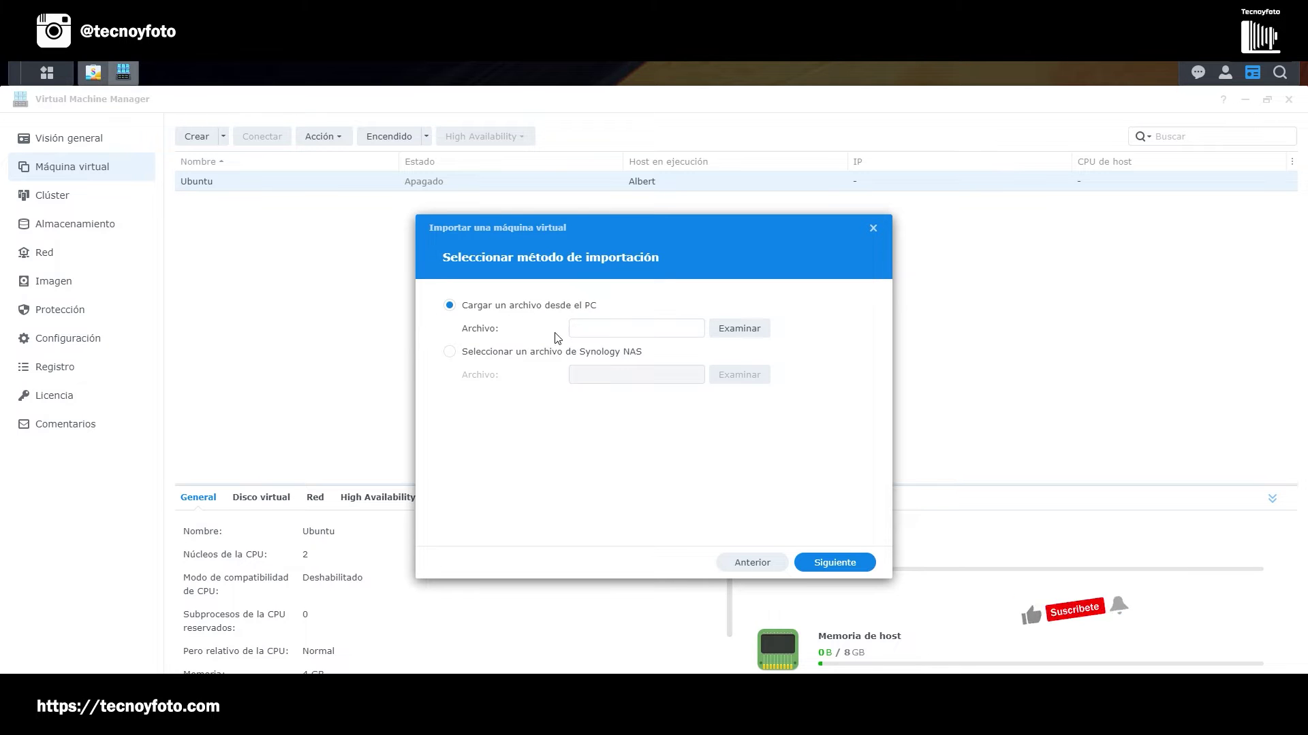
click(740, 329)
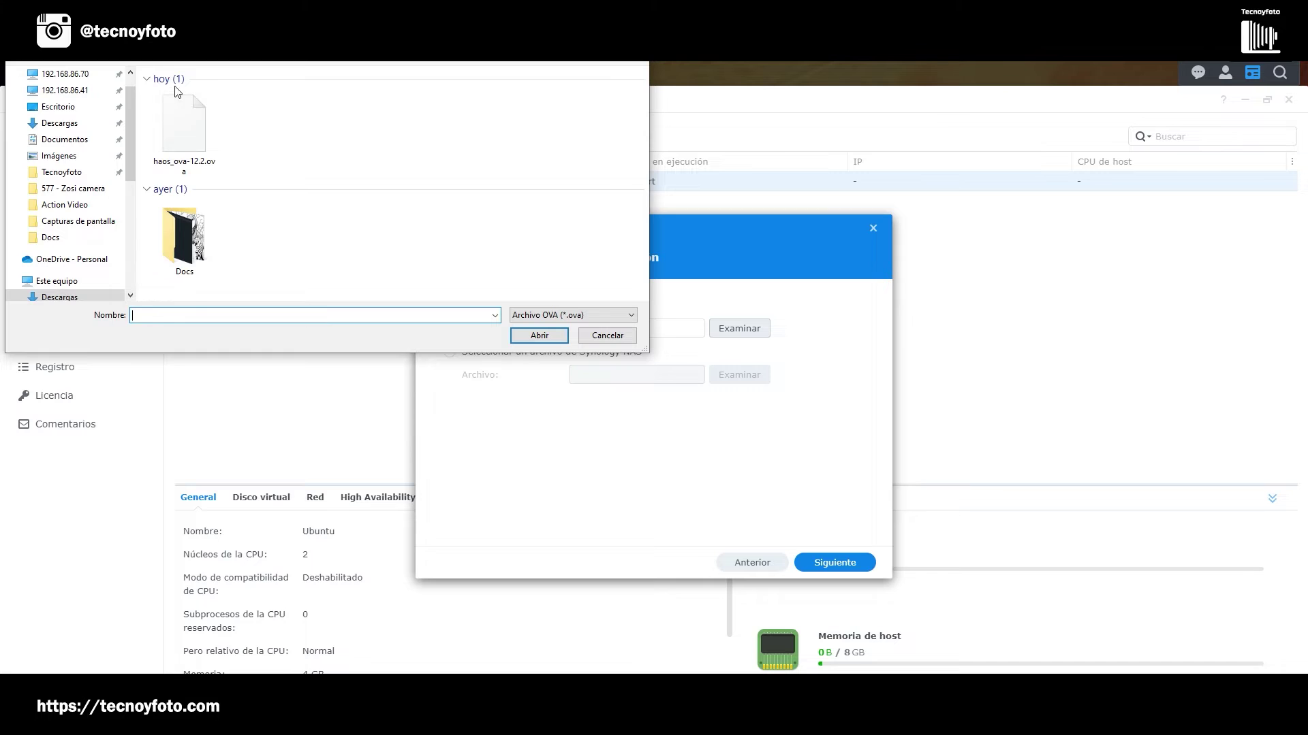
click(181, 129)
click(529, 335)
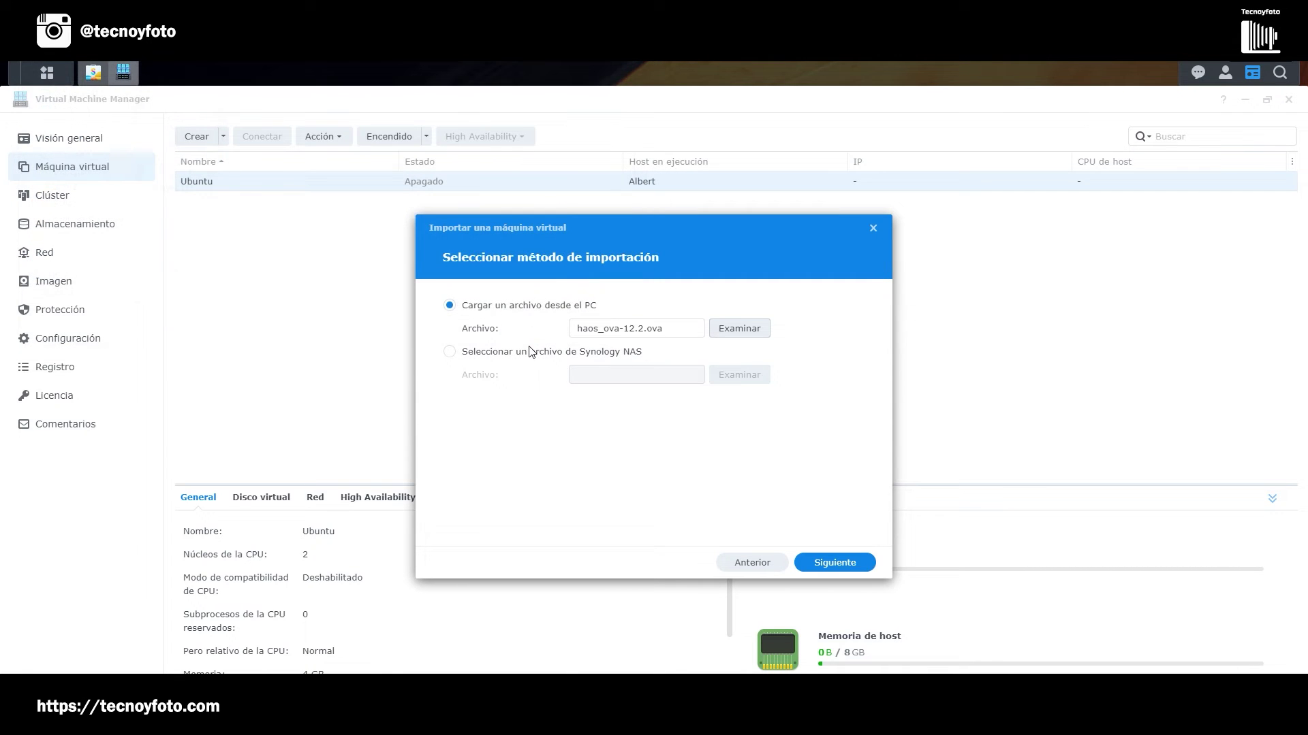
click(835, 563)
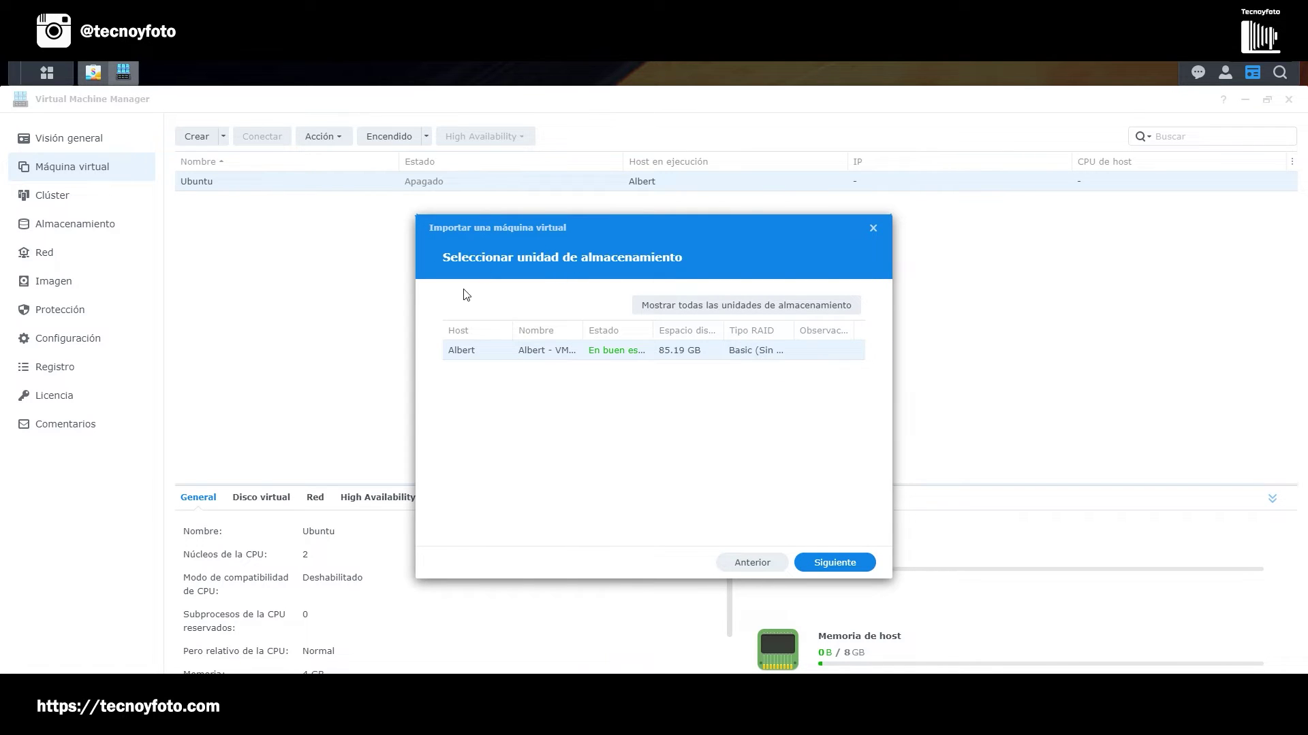
Accept the Albert storage unit and set the Home Assistant virtual machine's memory to 4 GB
click(817, 568)
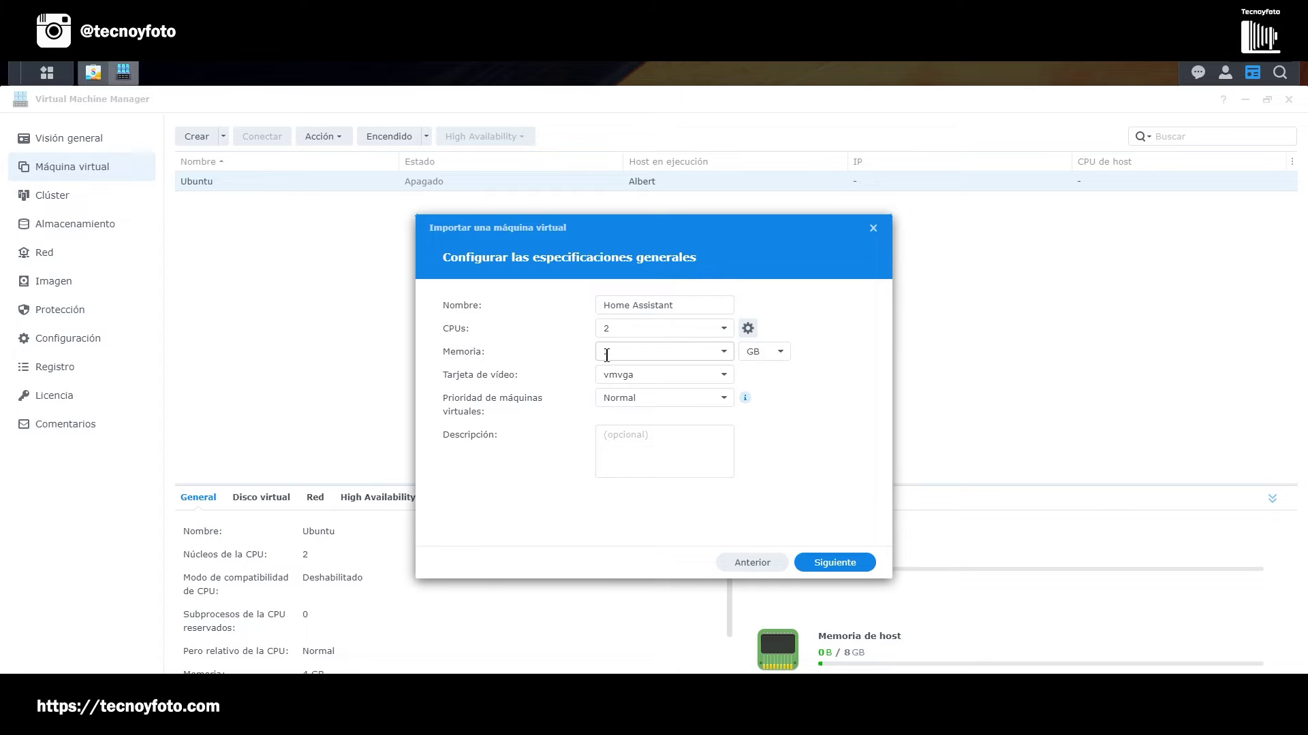
click(722, 352)
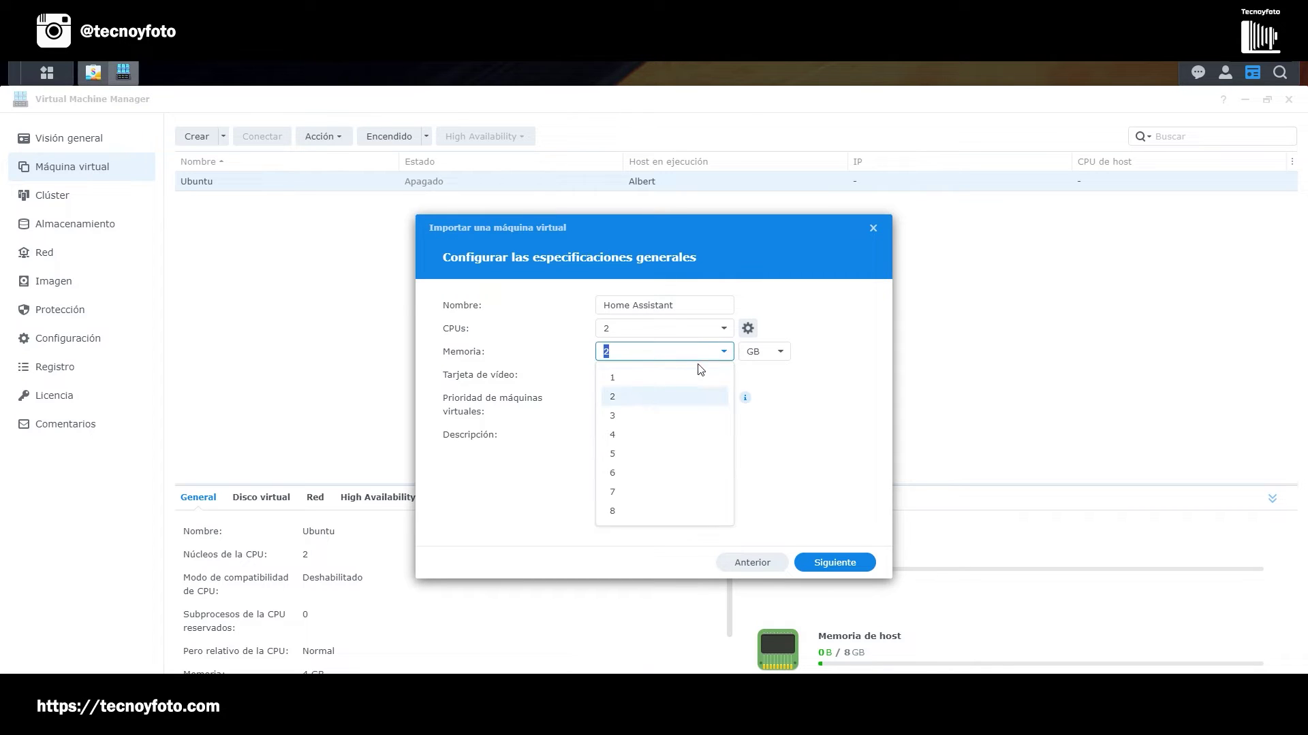
click(615, 434)
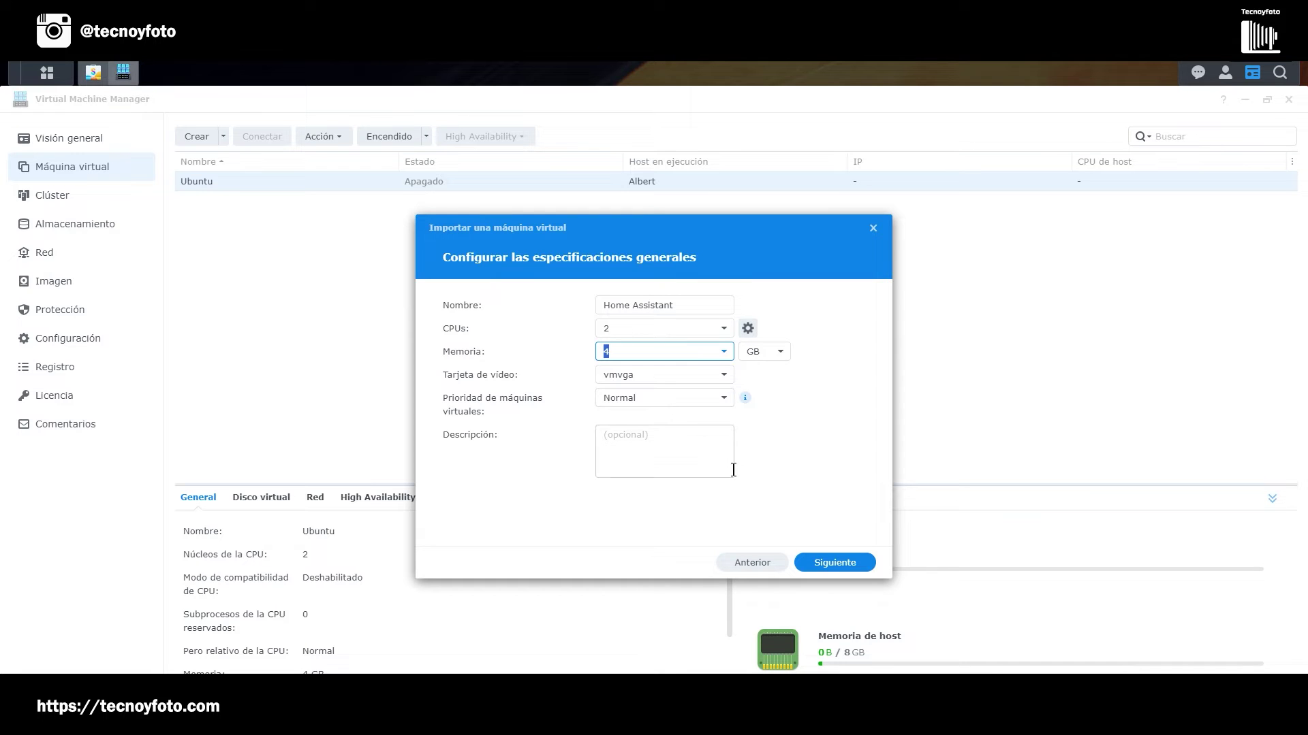
click(841, 569)
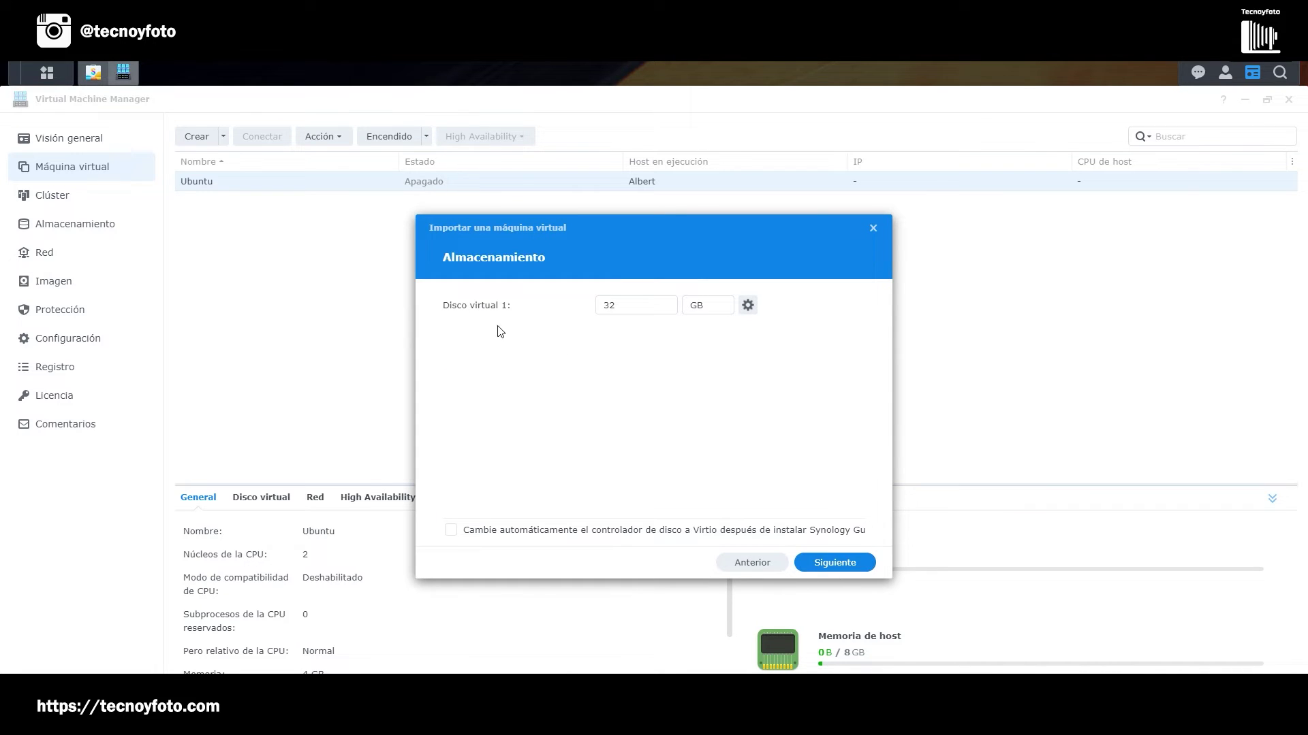
Accept the 32 GB virtual disk and the Default VM Network for the virtual machine
mouse_move(616, 303)
click(834, 562)
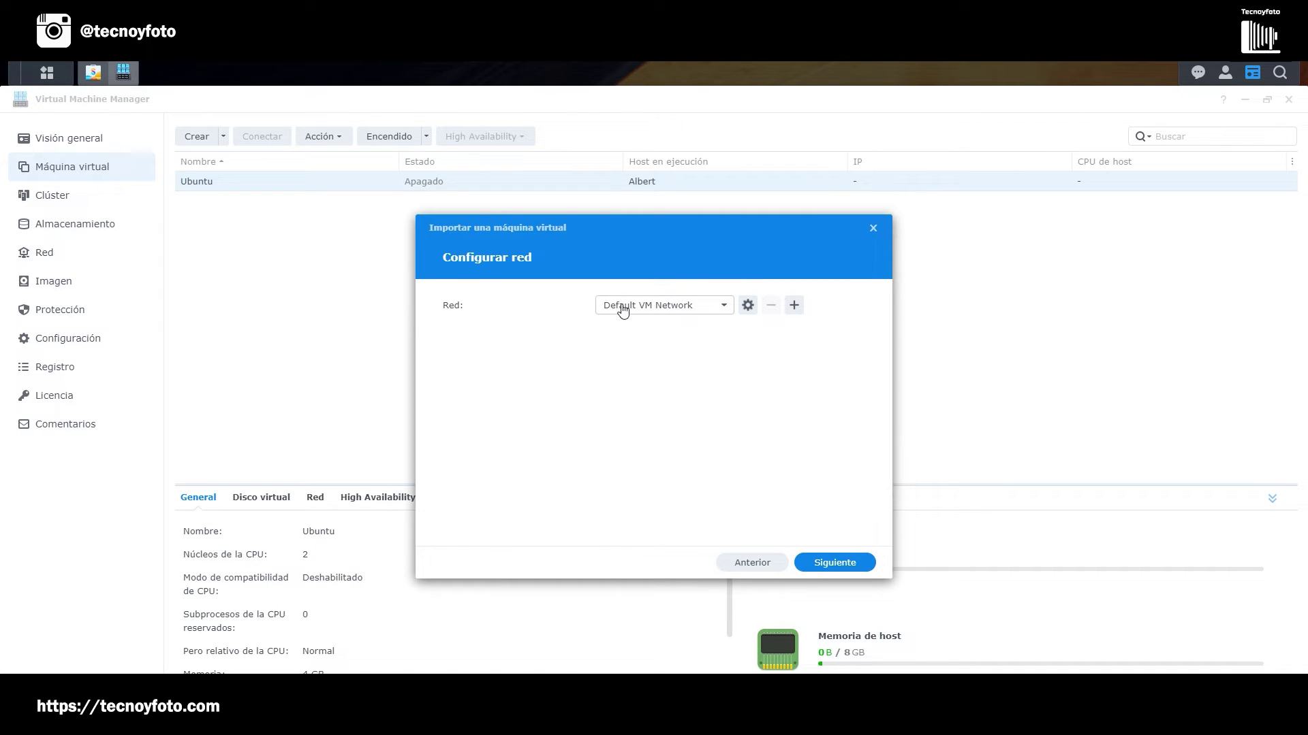
click(832, 567)
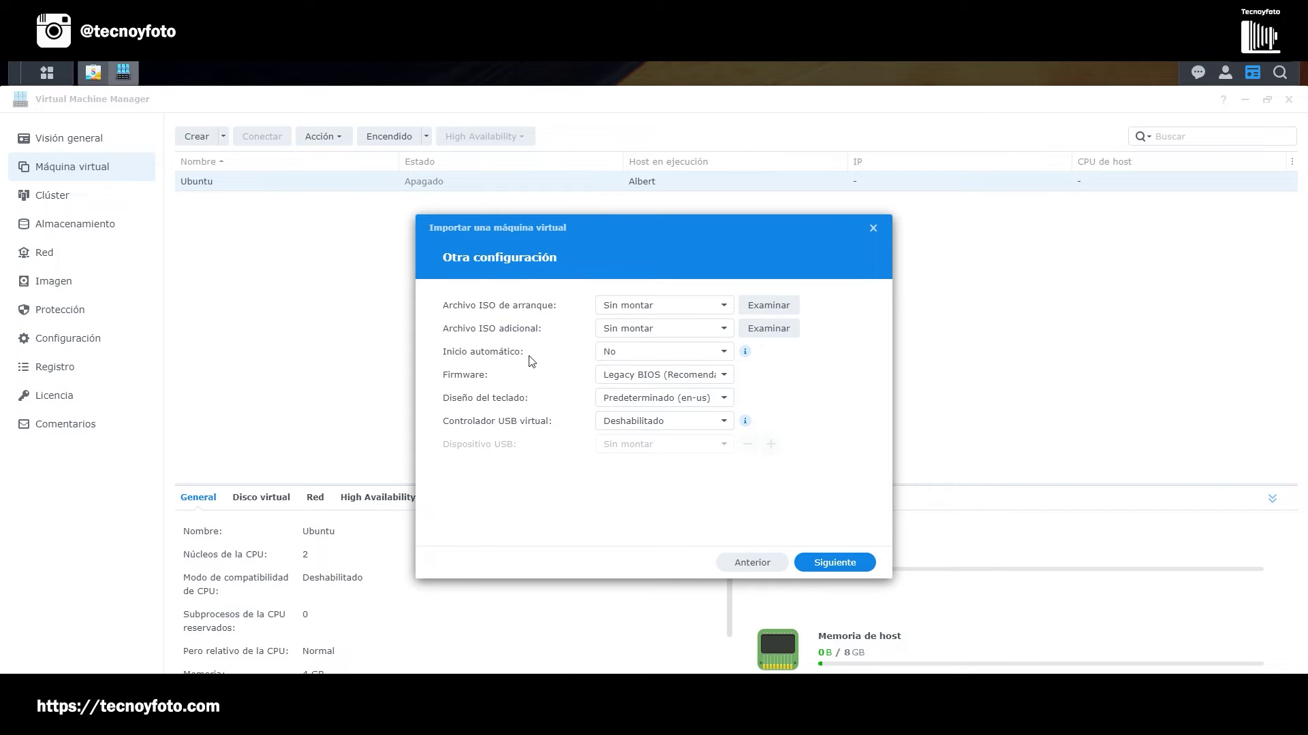
Set the virtual machine's automatic start to Sí and its firmware to UEFI
click(615, 358)
click(615, 376)
click(724, 376)
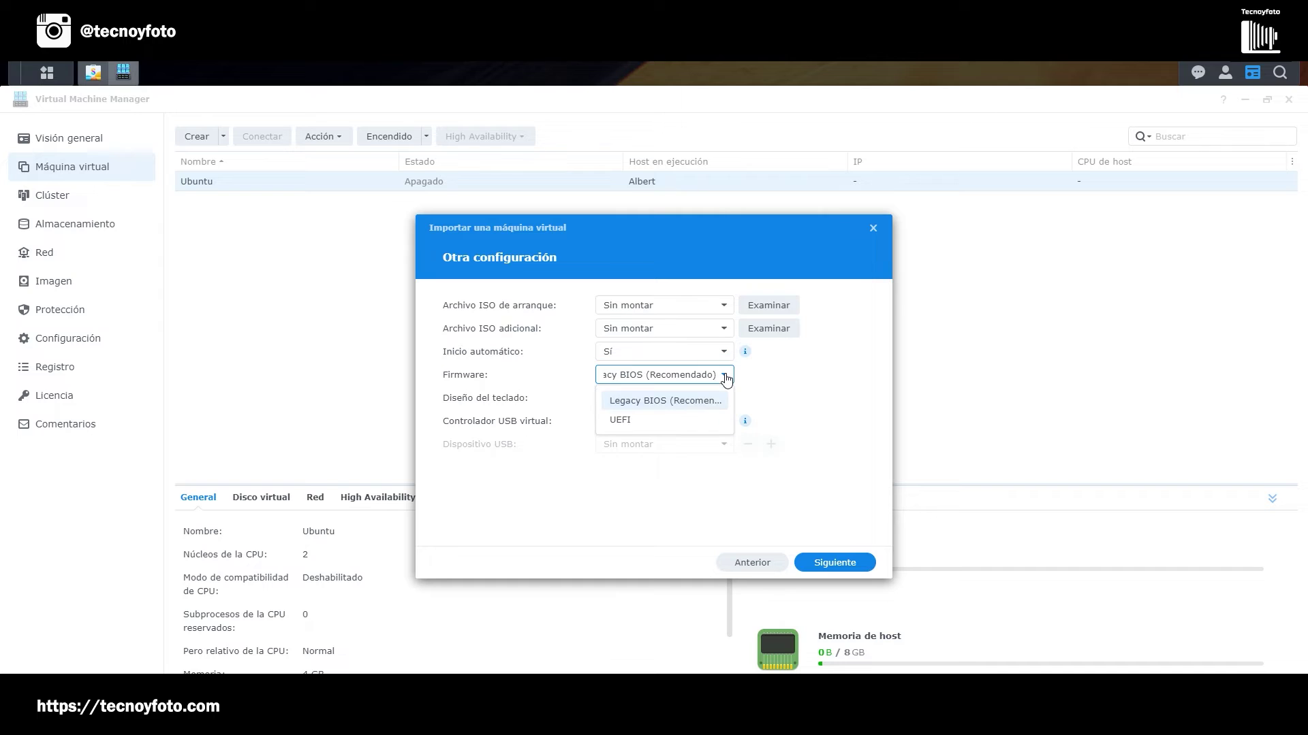
click(621, 425)
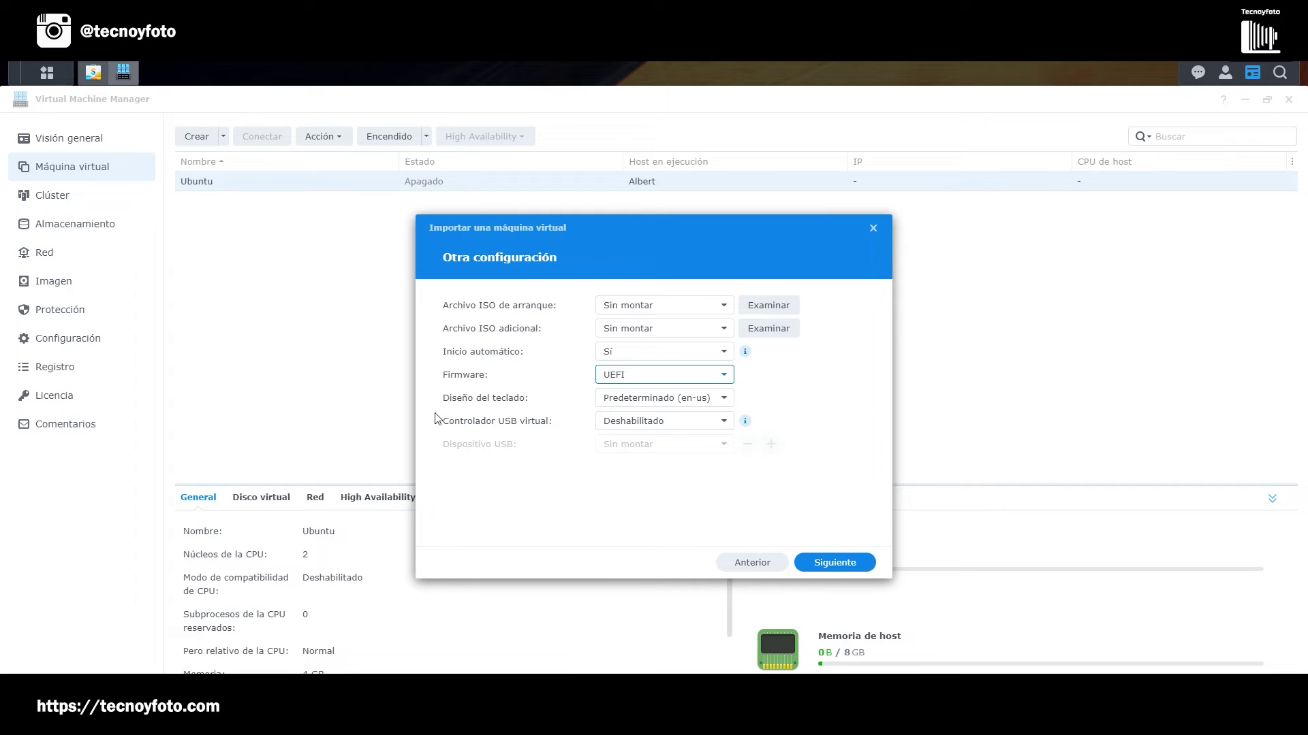
Set the keyboard layout to es and the virtual USB controller to USB 3.0
click(722, 404)
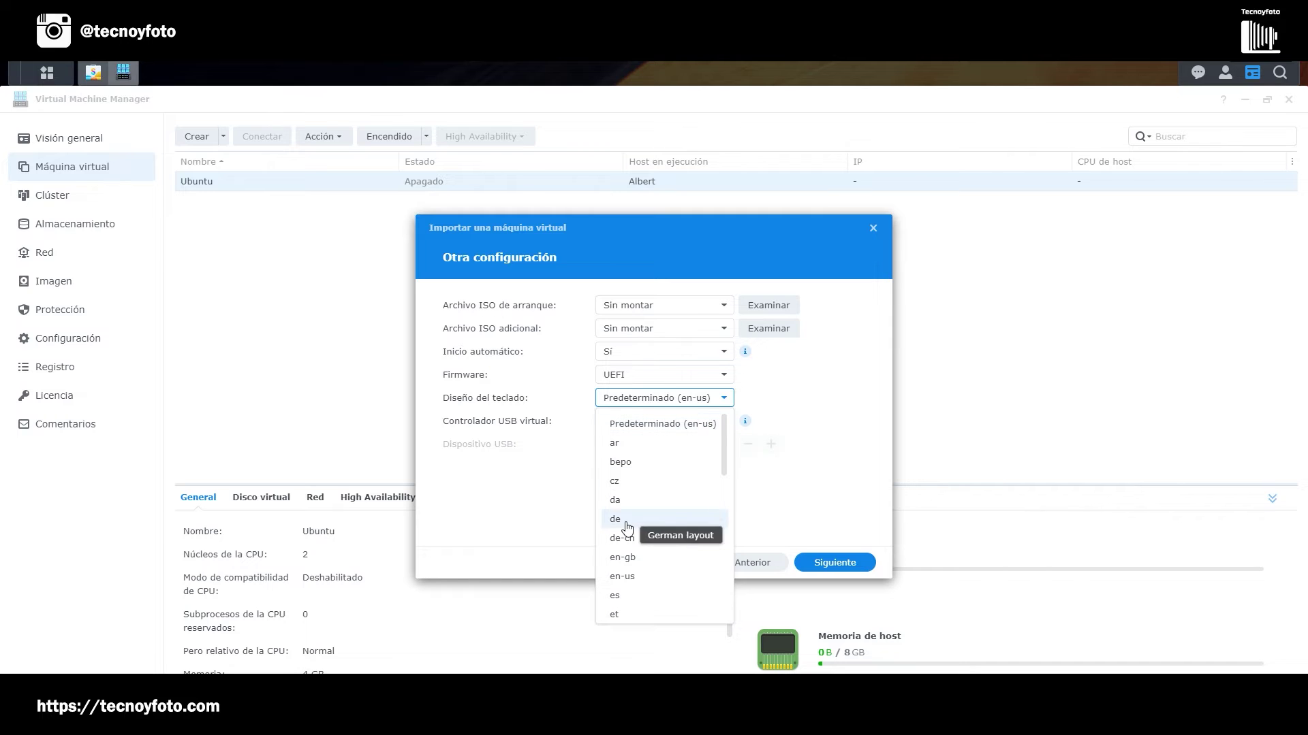
click(611, 594)
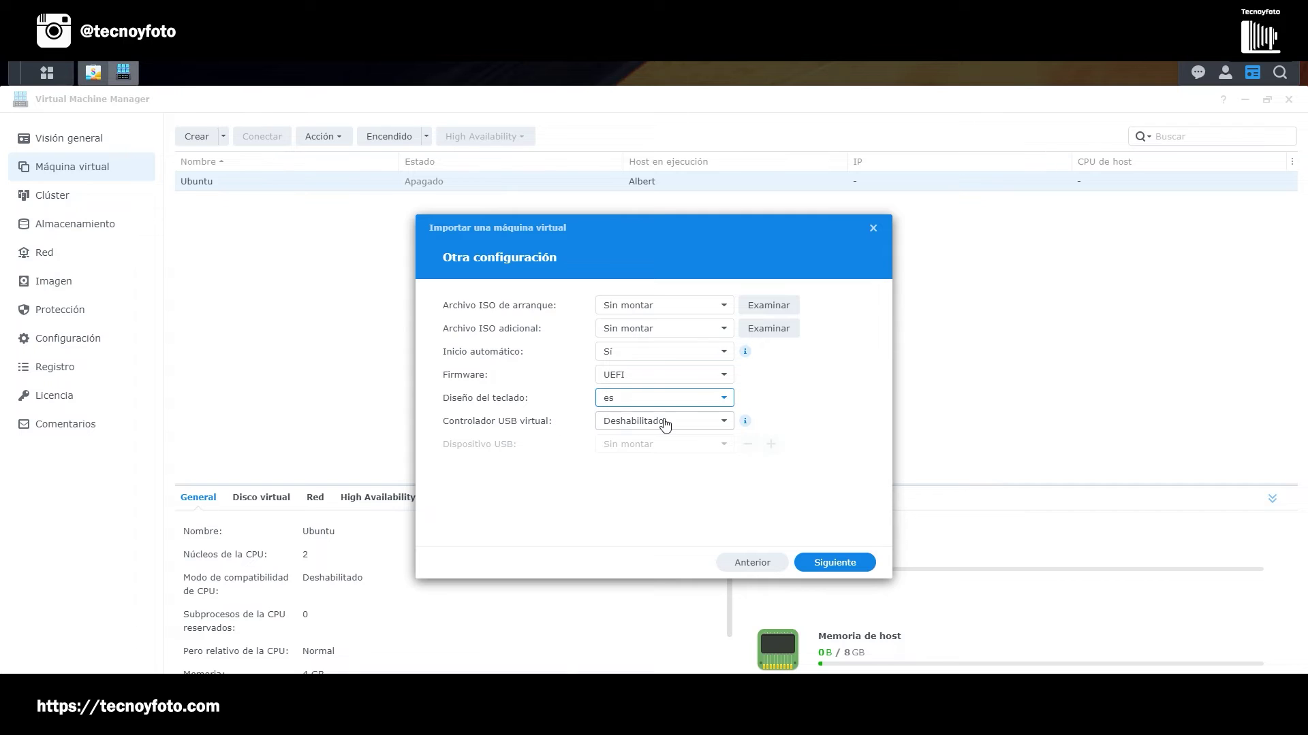
click(724, 423)
click(723, 423)
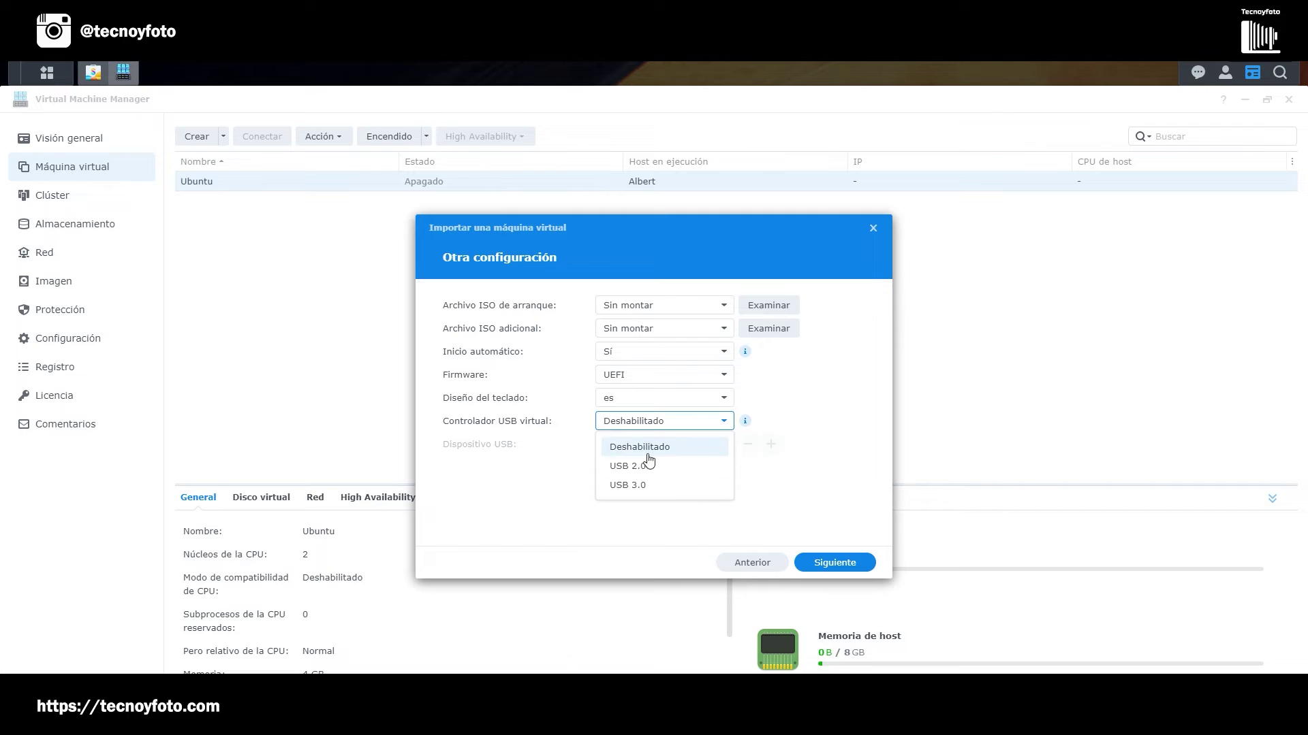
click(625, 487)
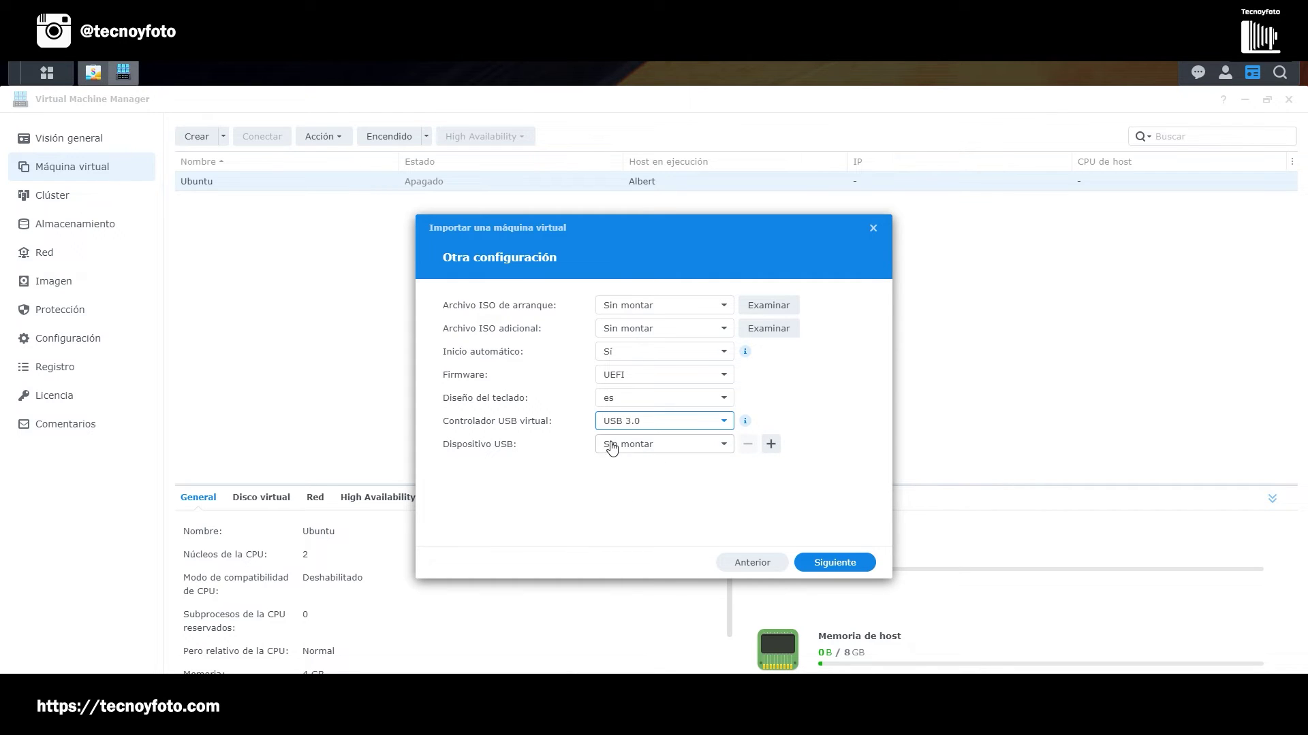
click(829, 565)
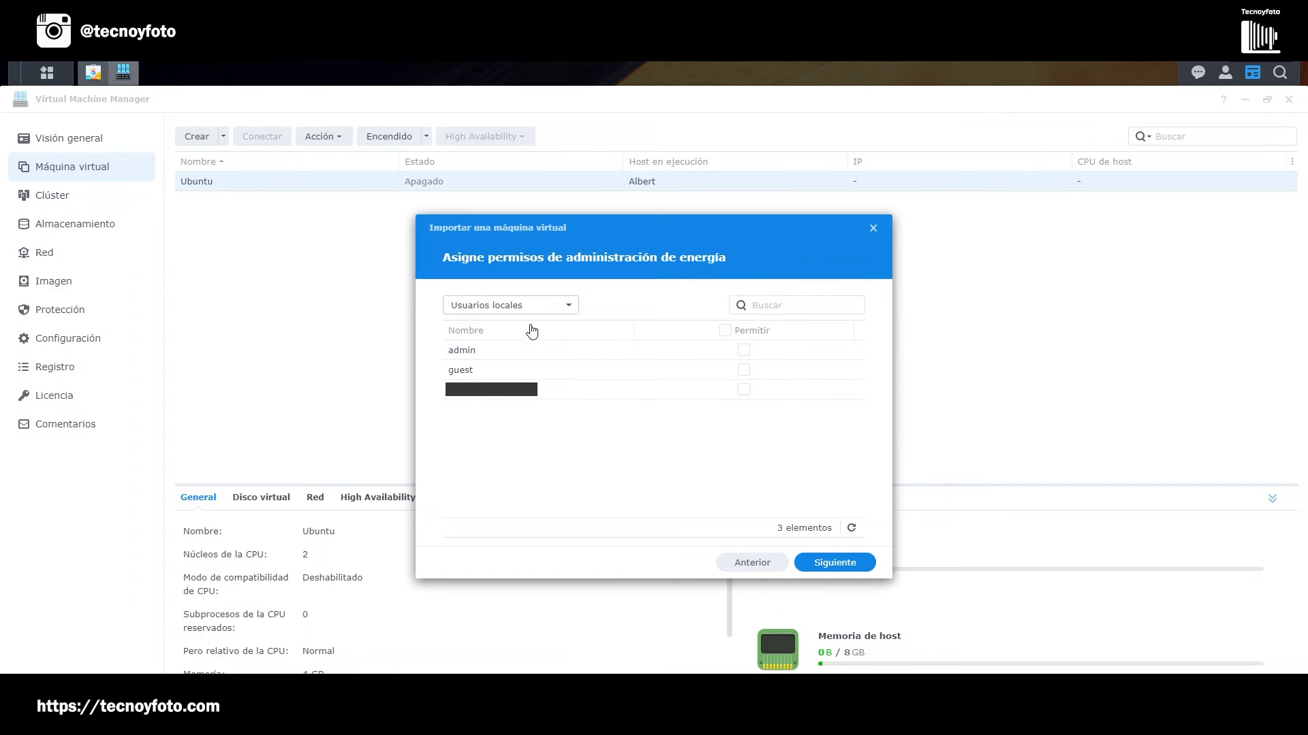
Allow power management for the personal local user account, review the import summary and finish the import
click(743, 389)
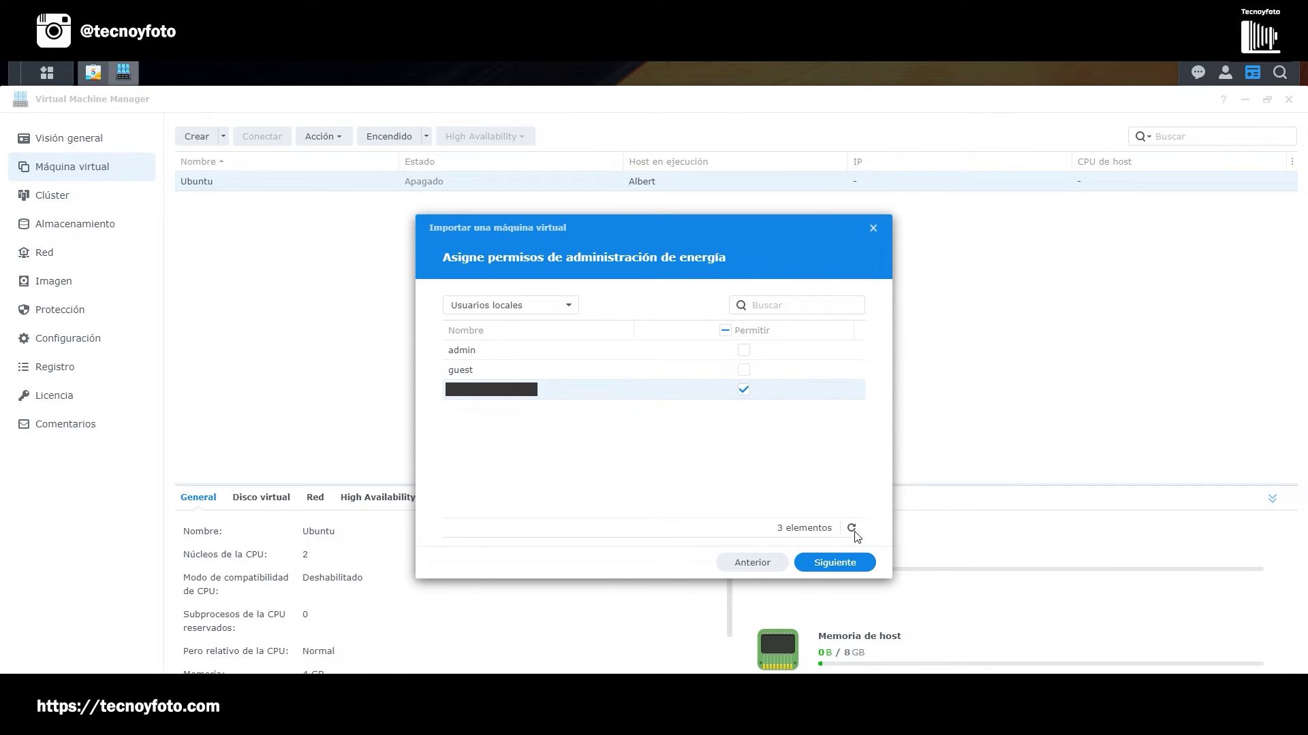
click(830, 566)
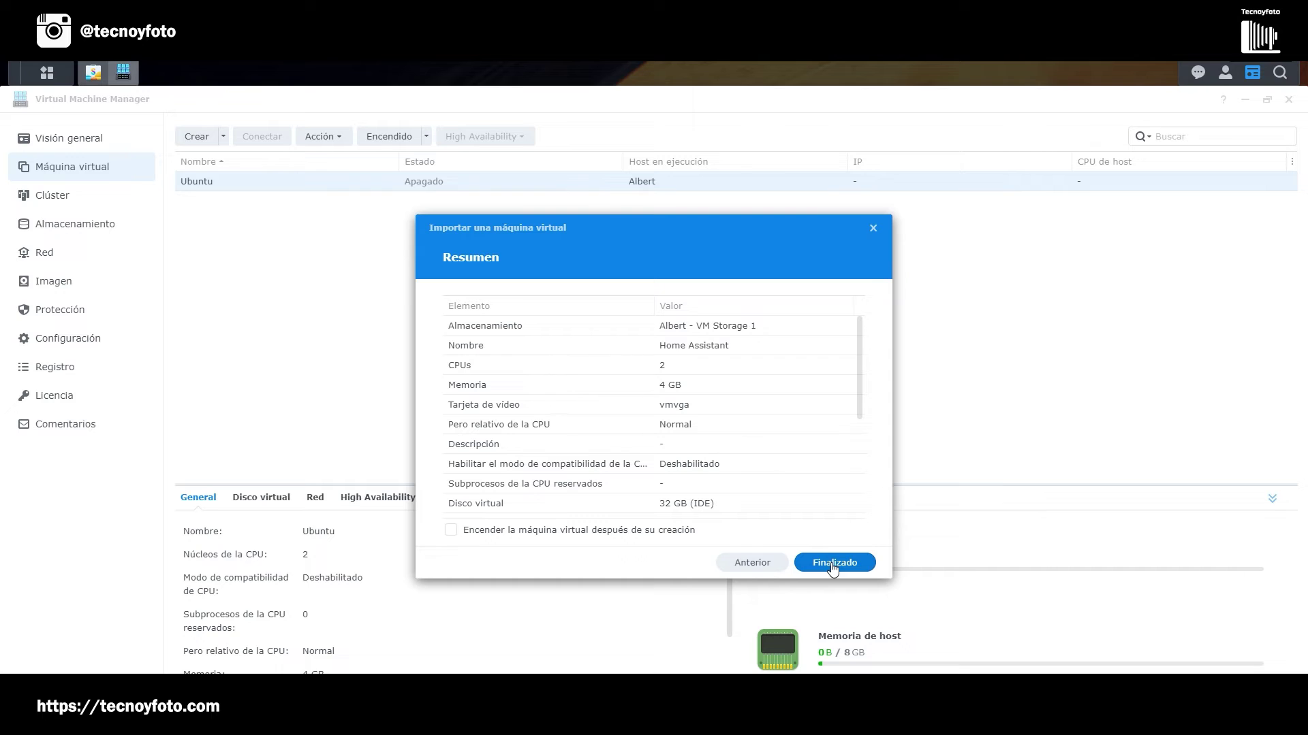
scroll(833, 566, down, 5)
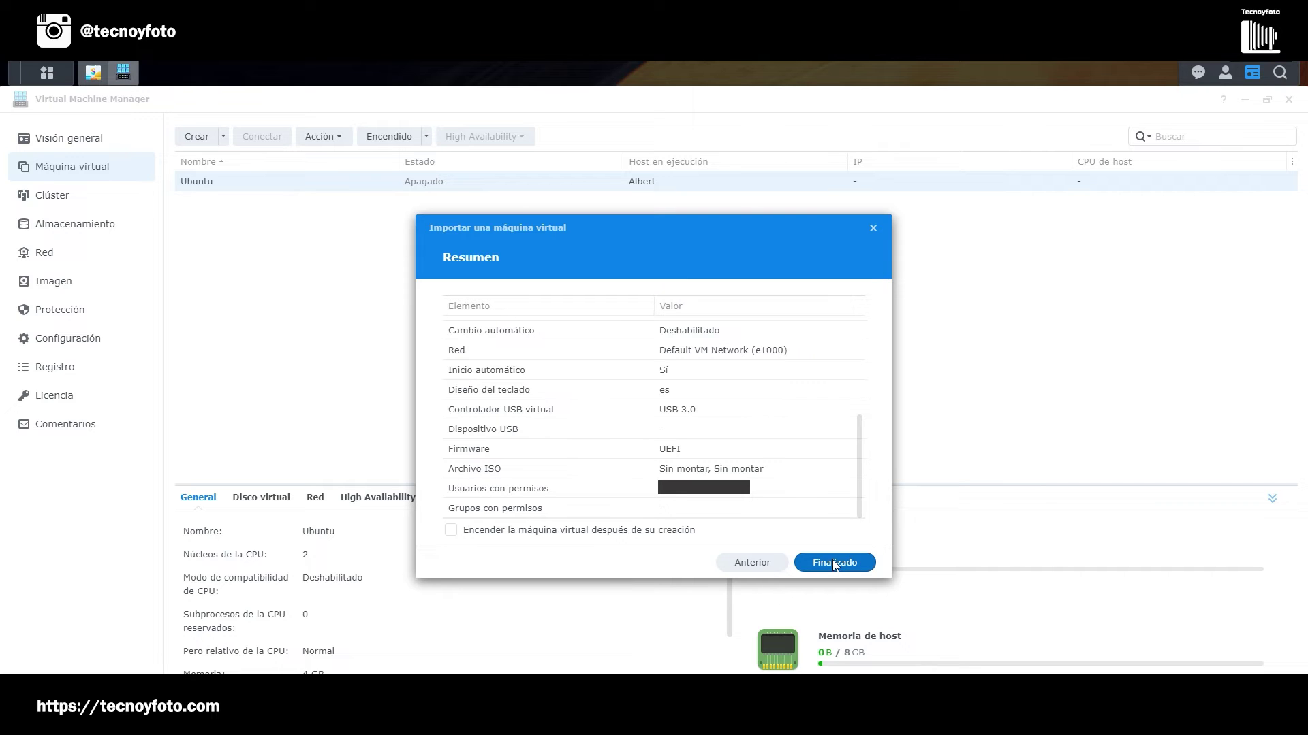
click(835, 566)
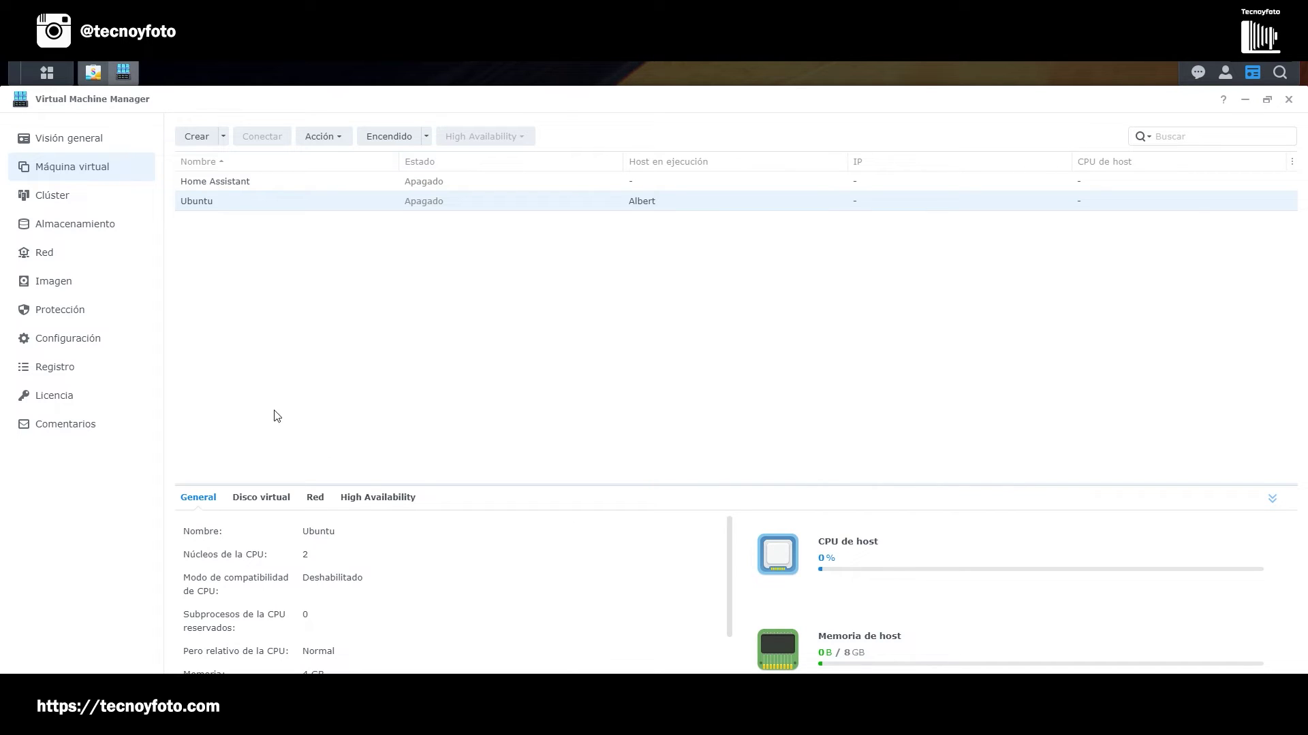
Power on the Home Assistant virtual machine and connect to its console
click(423, 182)
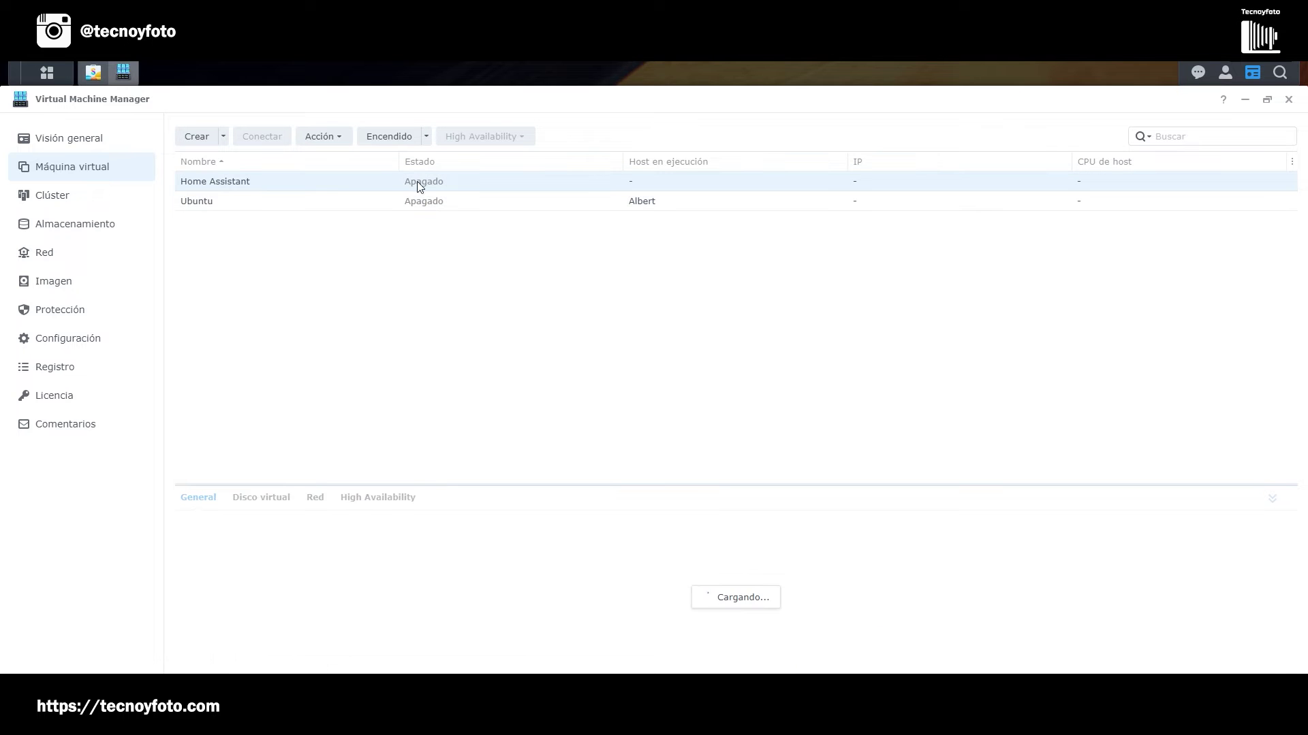
click(396, 140)
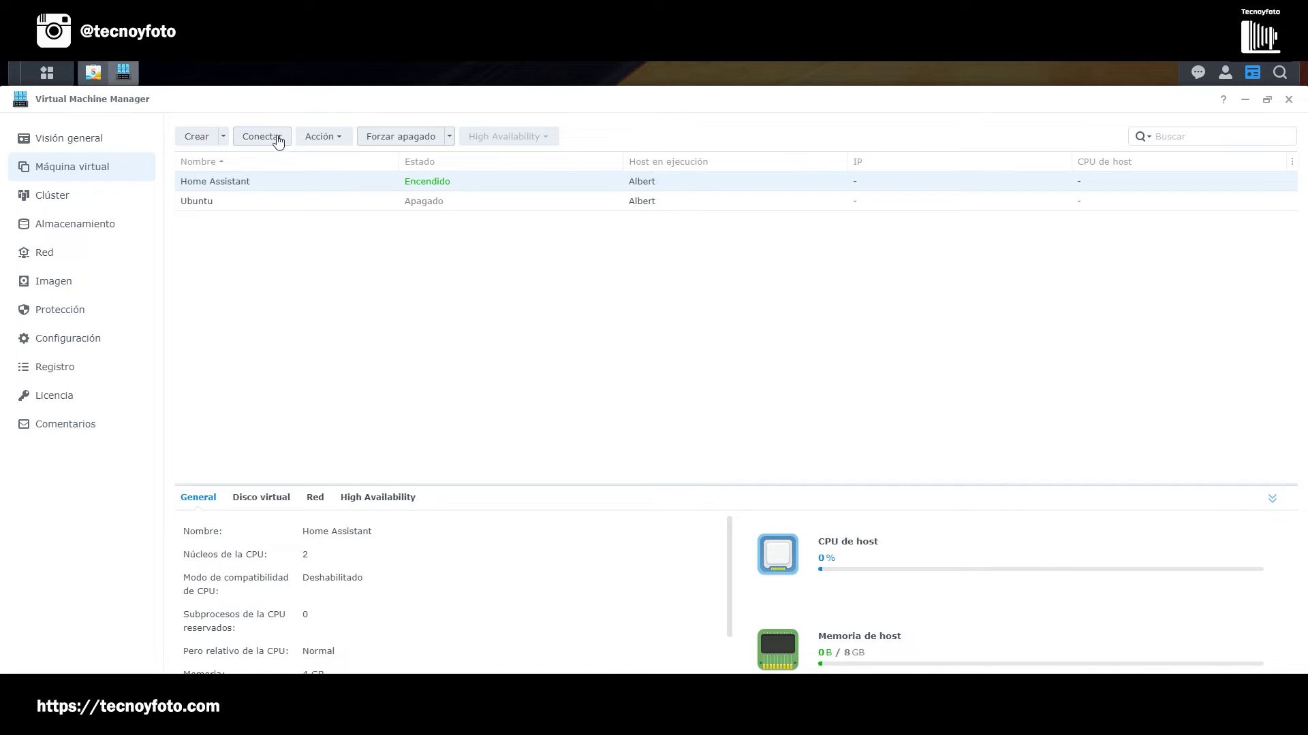
click(262, 137)
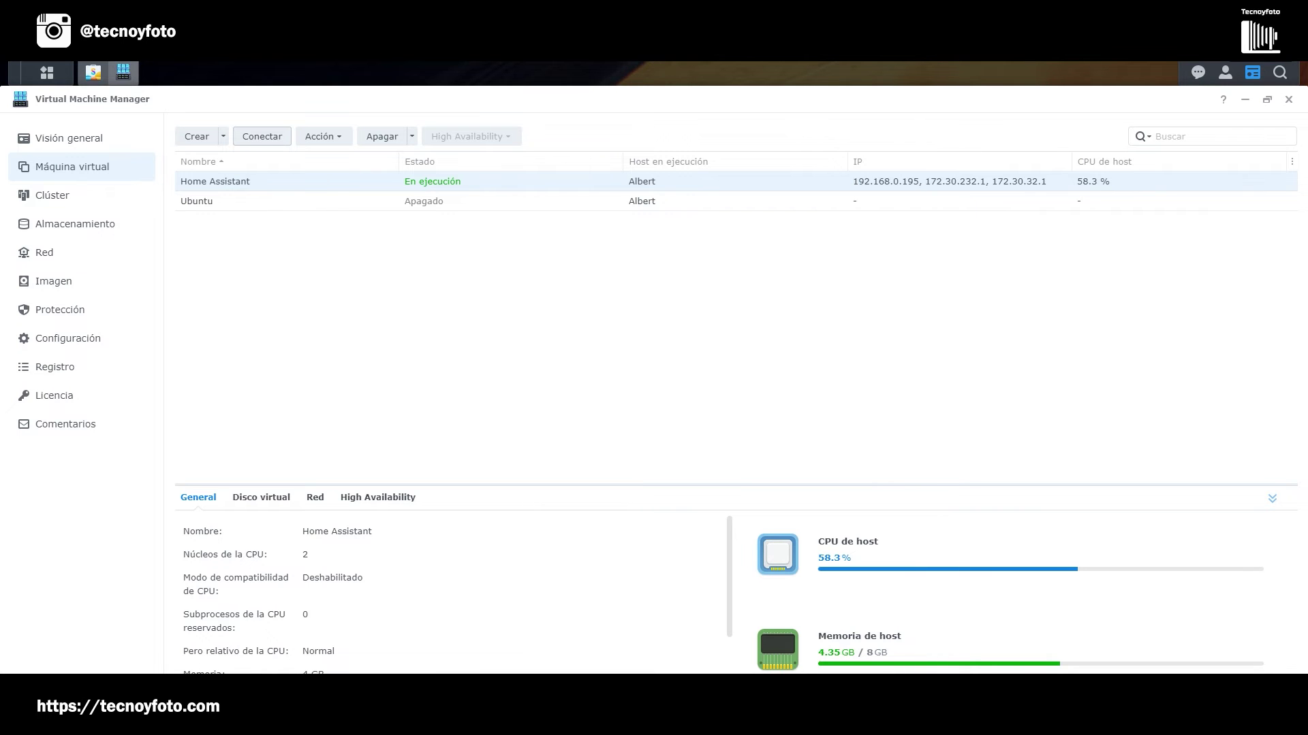
Enter the Home Assistant virtual machine's IP address, starting with 192.168., in a new browser tab
key(ctrl+t)
text(192.168.)
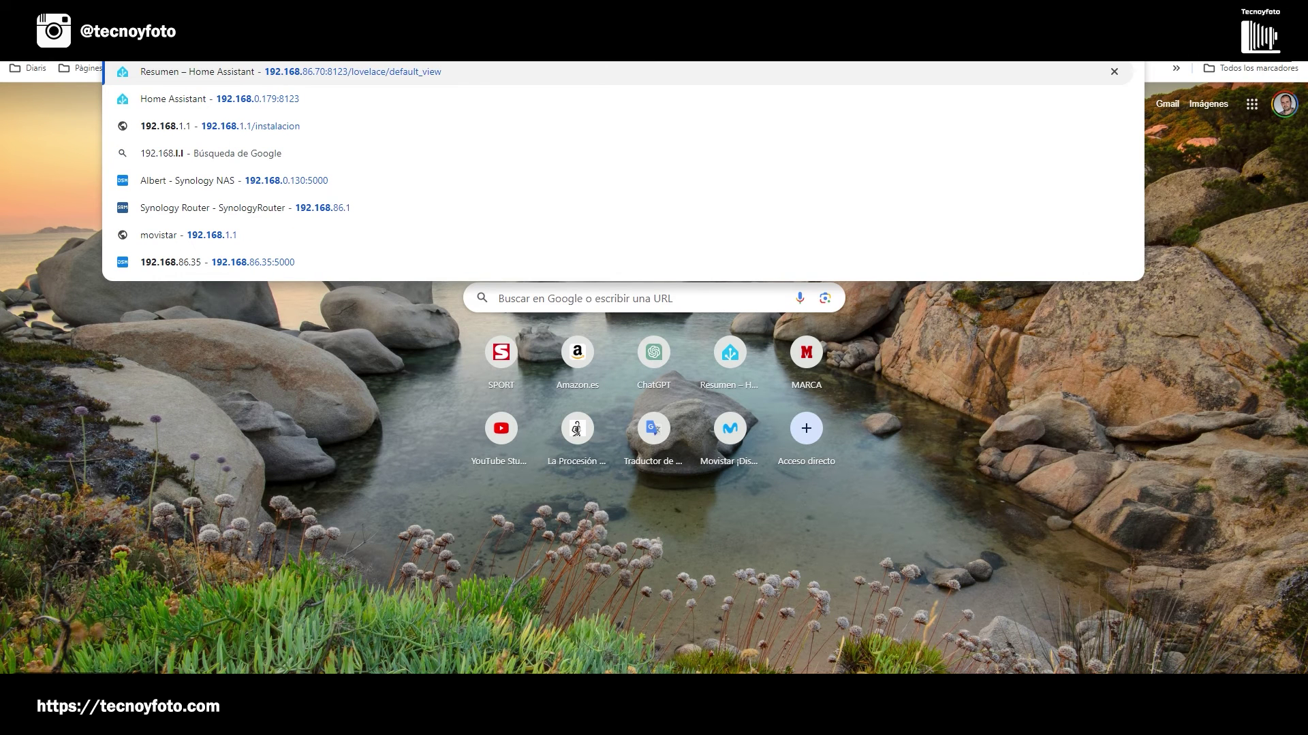